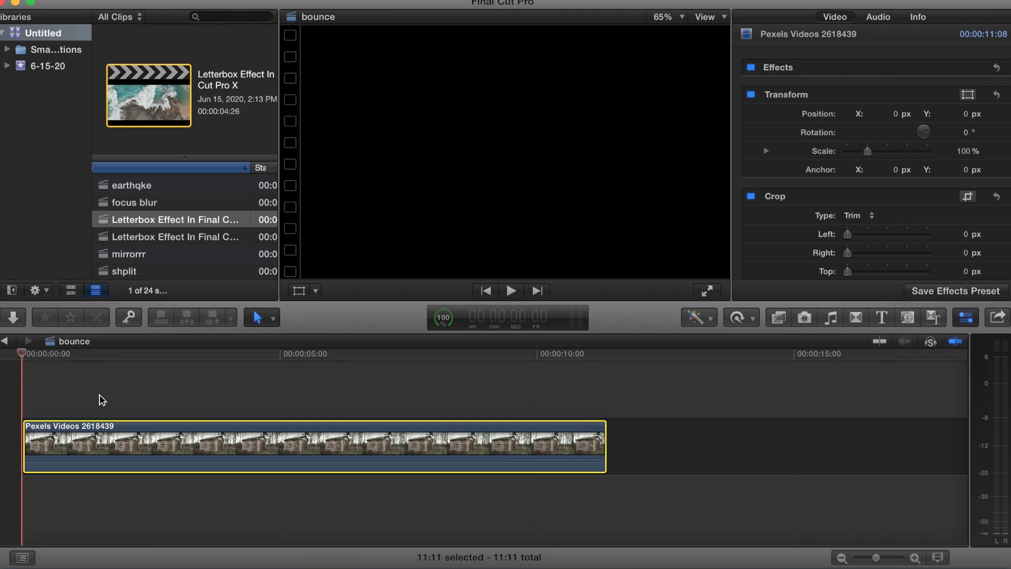
Step: Scrub through the shed footage and play it back to preview it
left_click(99, 400)
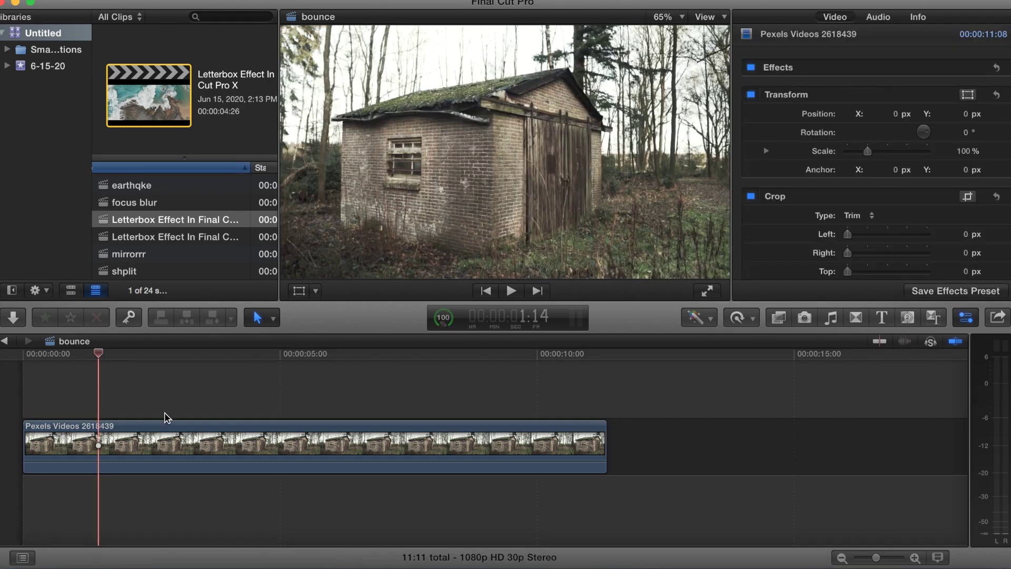
left_click(292, 403)
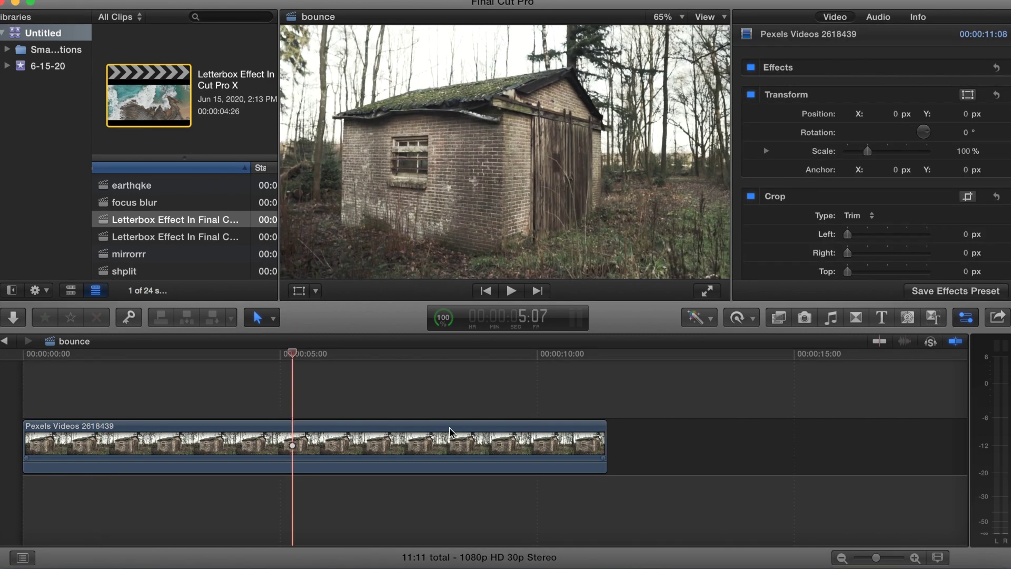
left_click(606, 397)
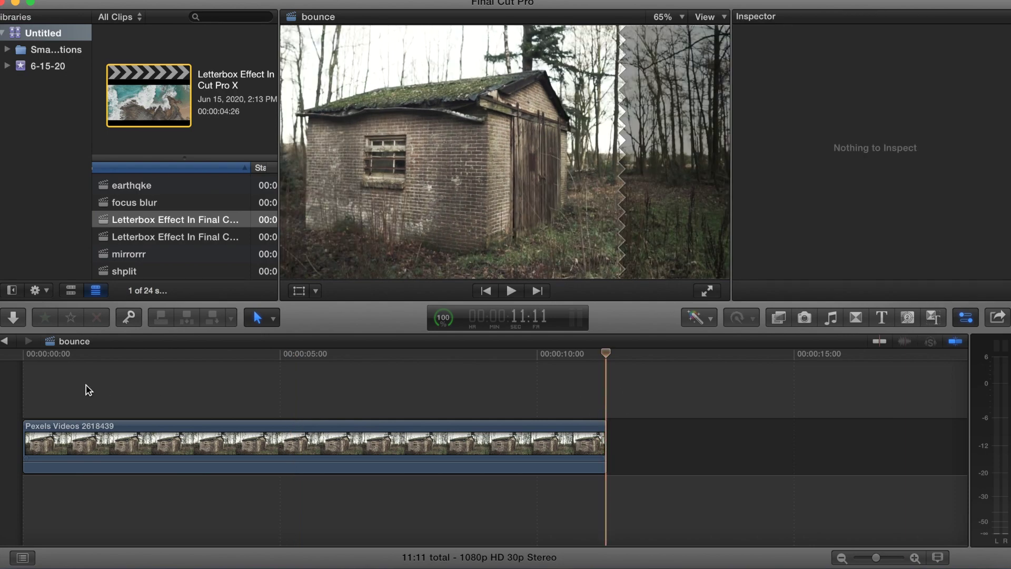
left_click(10, 401)
left_click(223, 454)
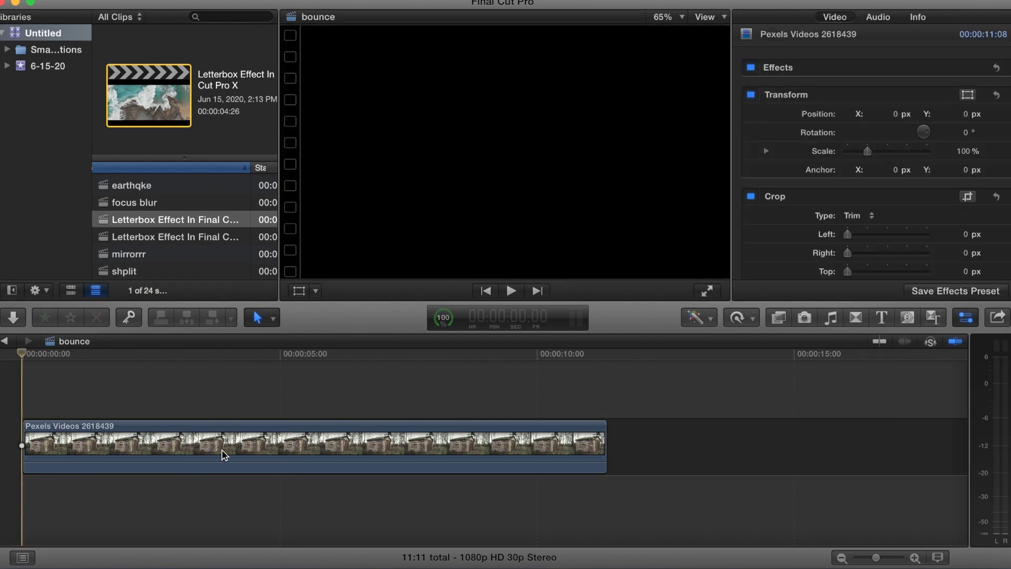
left_click(261, 407)
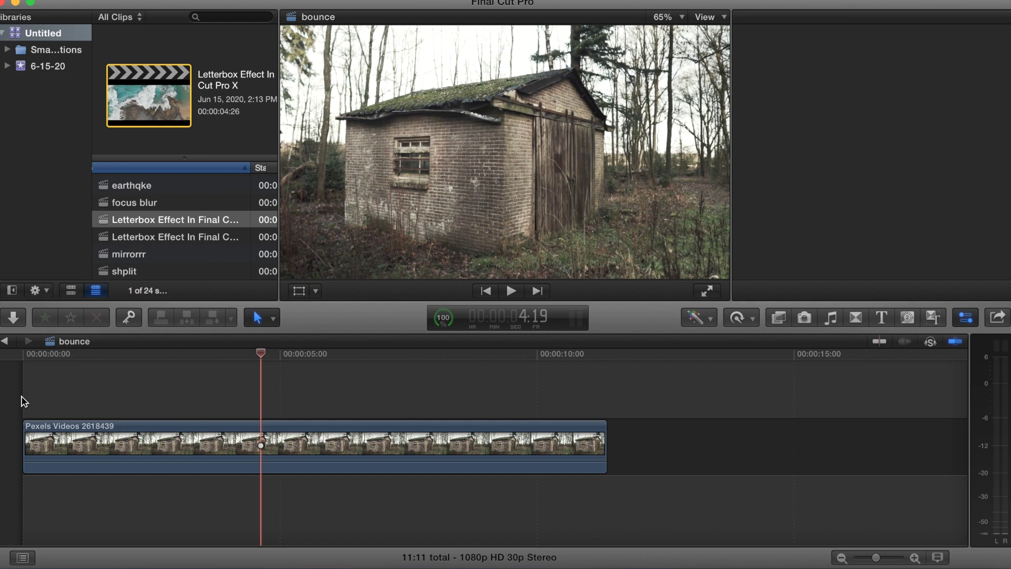
key("space")
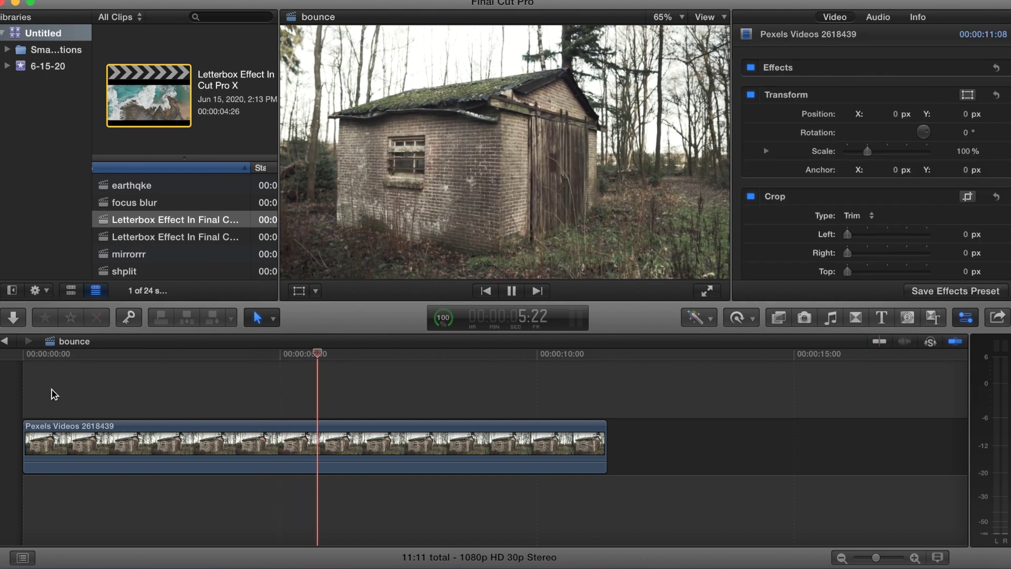
key("space")
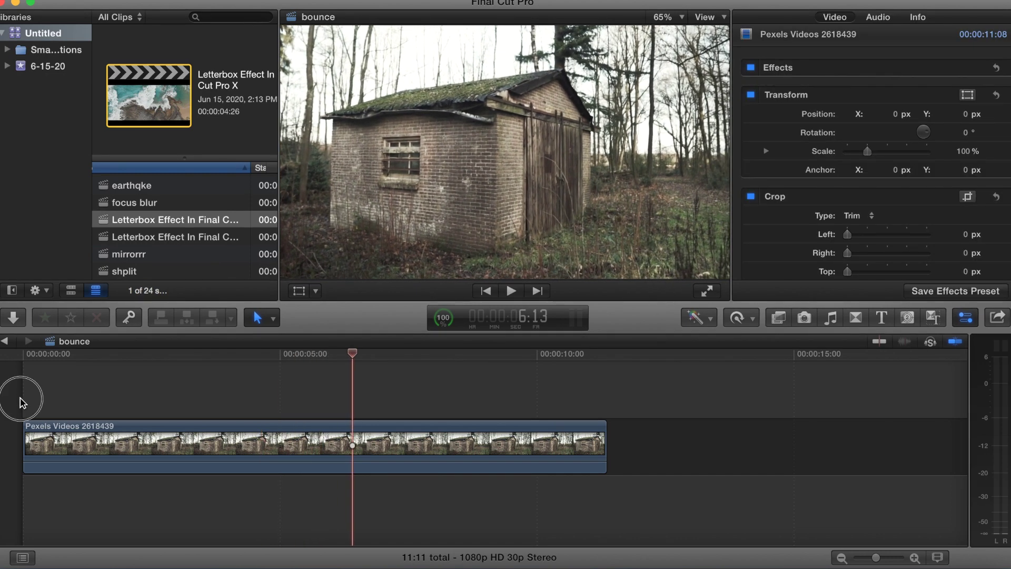
Step: Paste a duplicate of the shed clip and place it beneath the original at 0:00
left_click(22, 400)
left_click(199, 464)
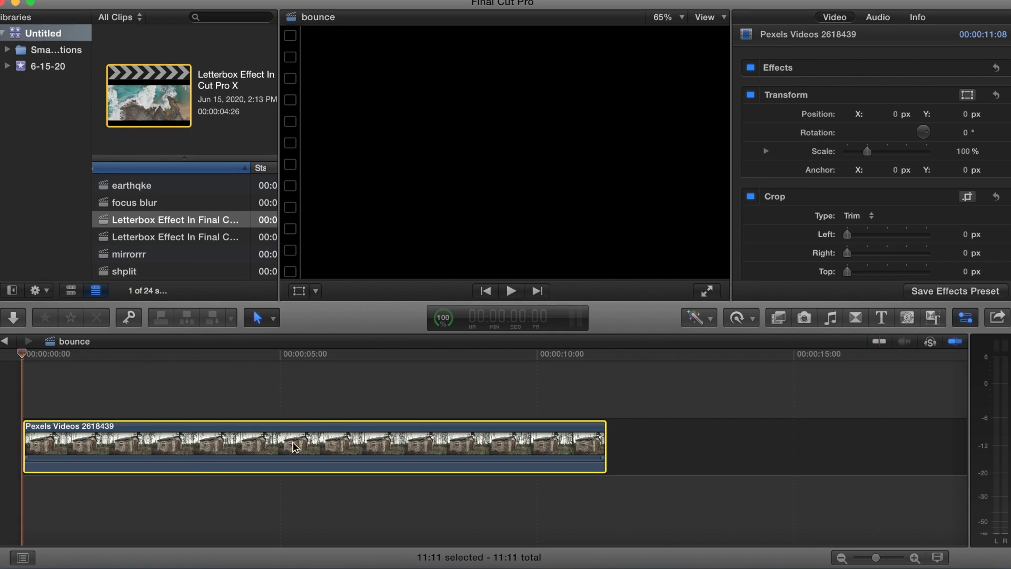
key("super+v")
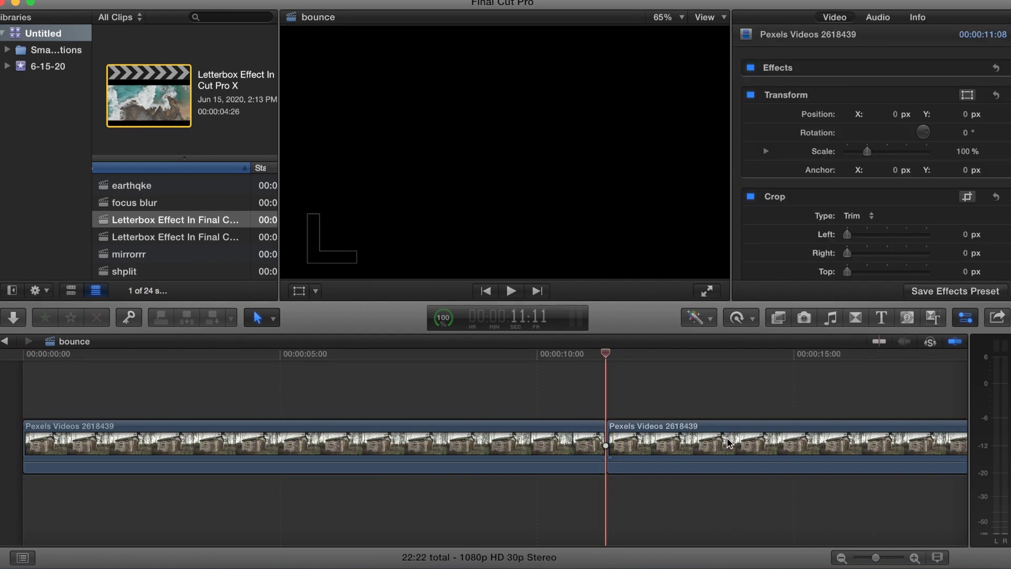
left_click_drag(727, 443, 20, 486)
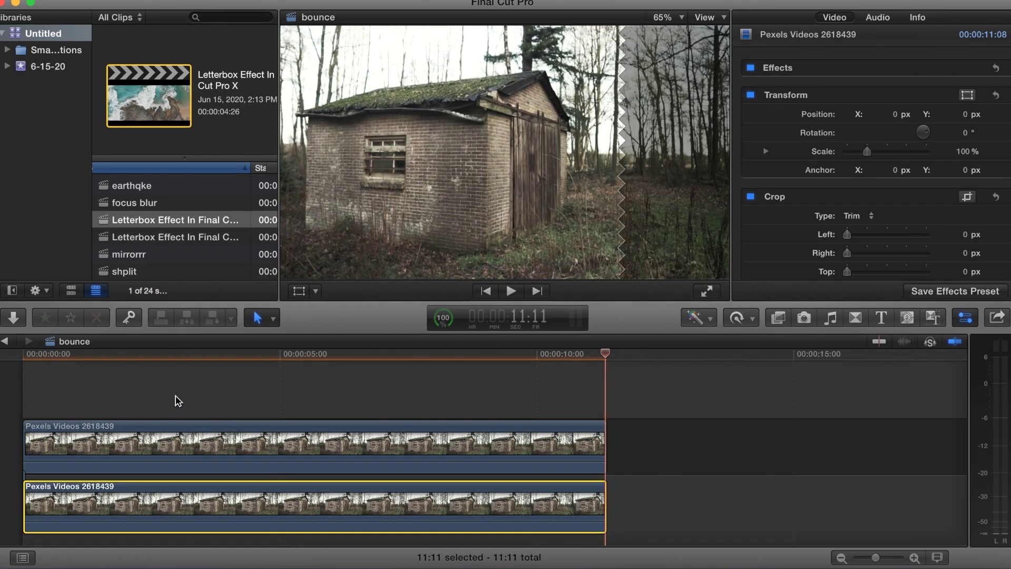
Step: Cut the upper shed clip at 6:24
left_click(156, 412)
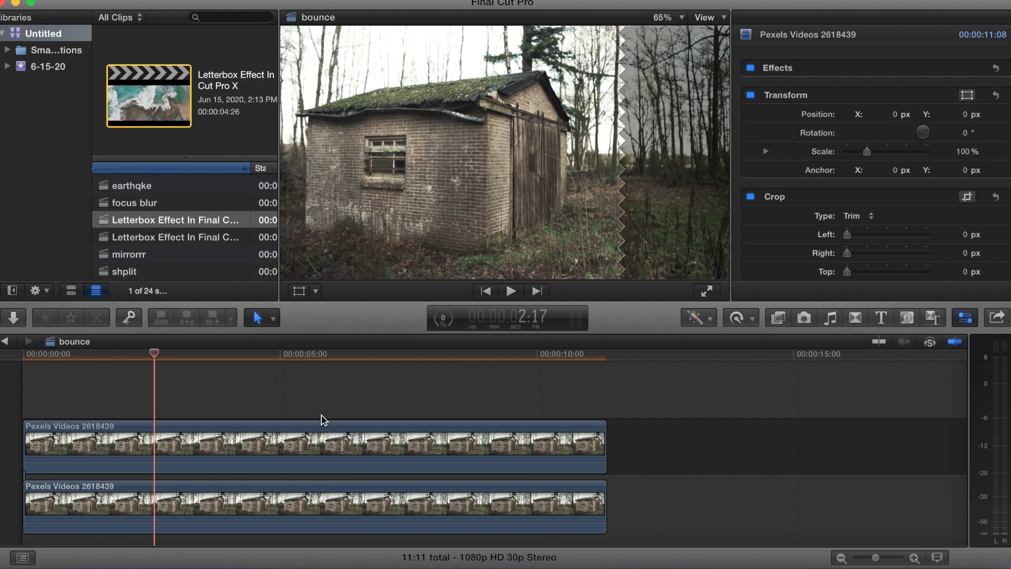
left_click(321, 444)
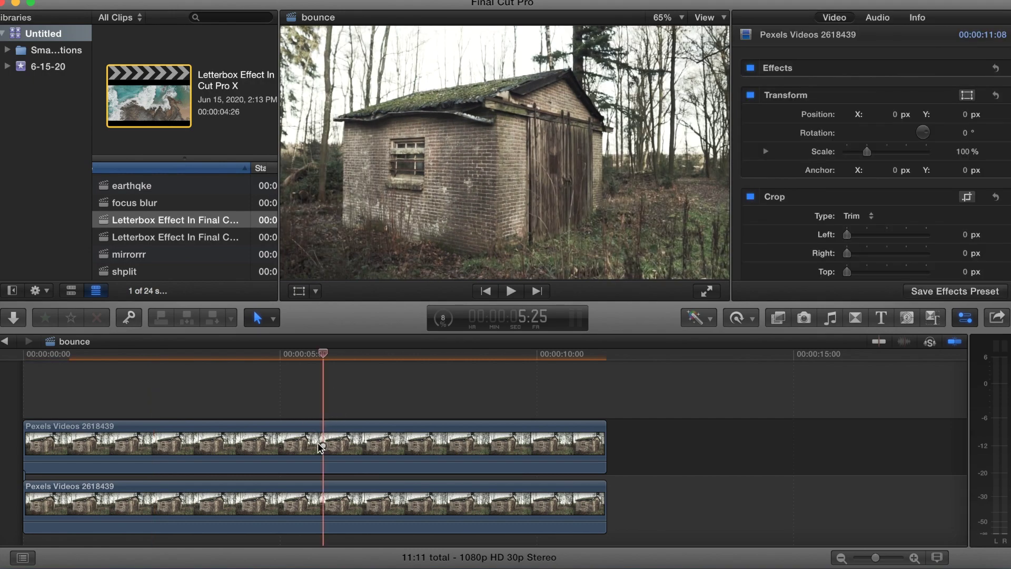
left_click(373, 422)
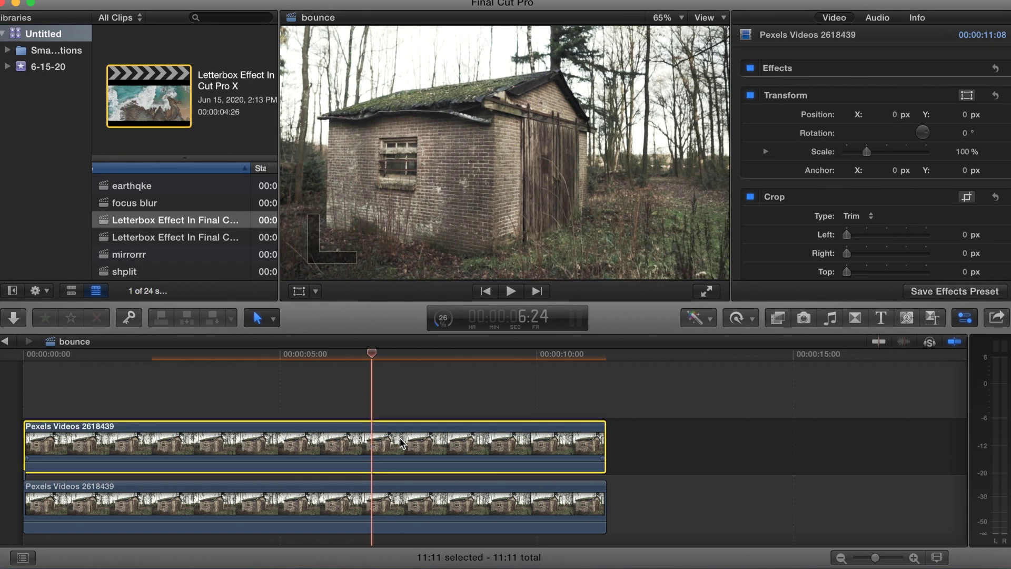
key("super+b")
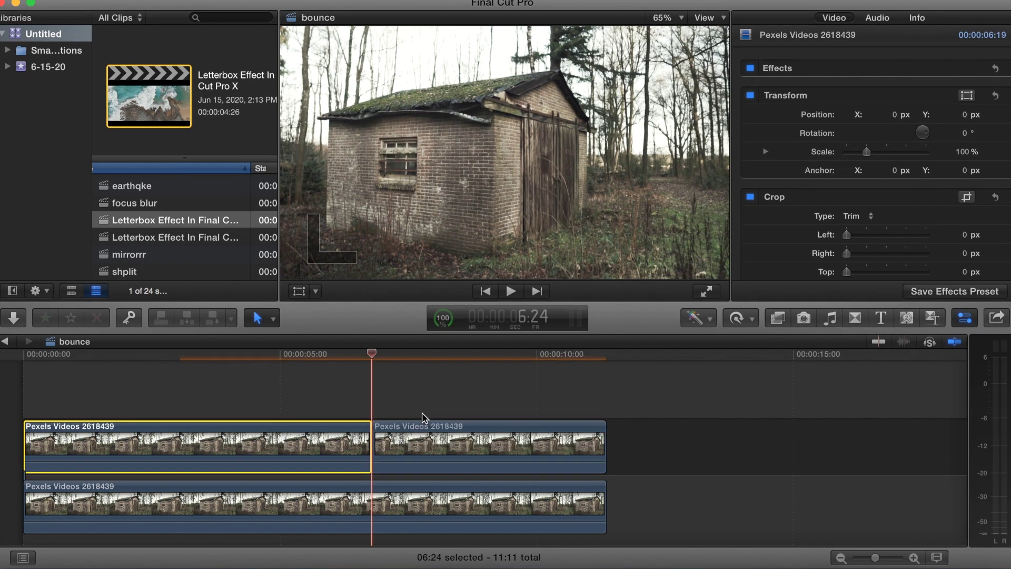
Step: Play forward to 8:19 and cut the following piece there
key("space")
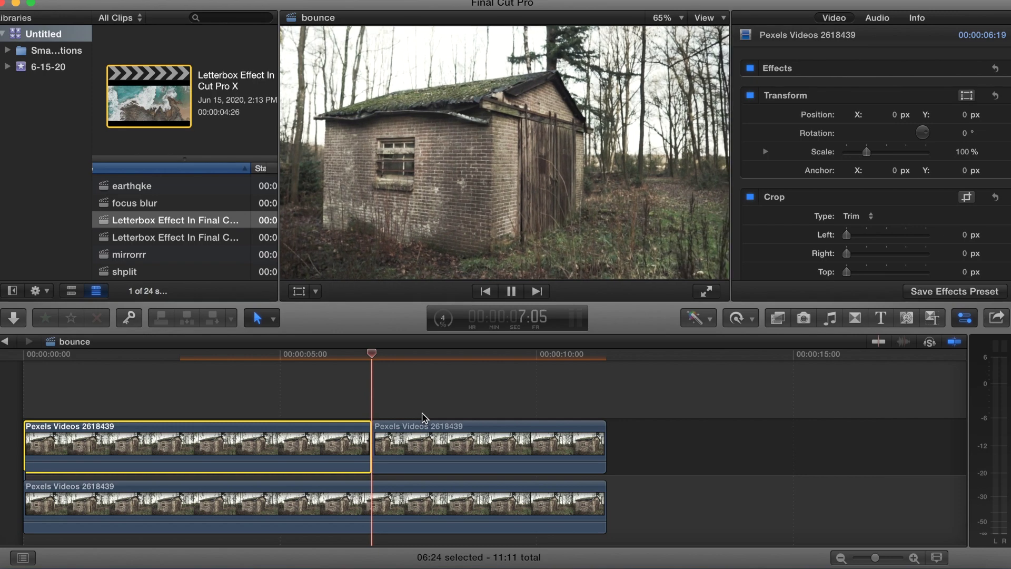
key("space")
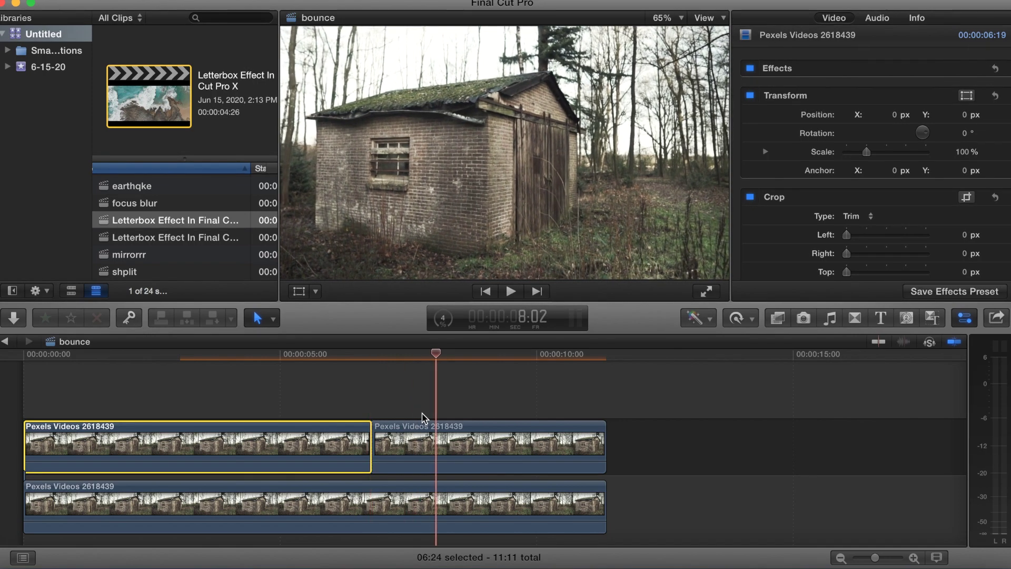
key("space")
key("space")
left_click(478, 454)
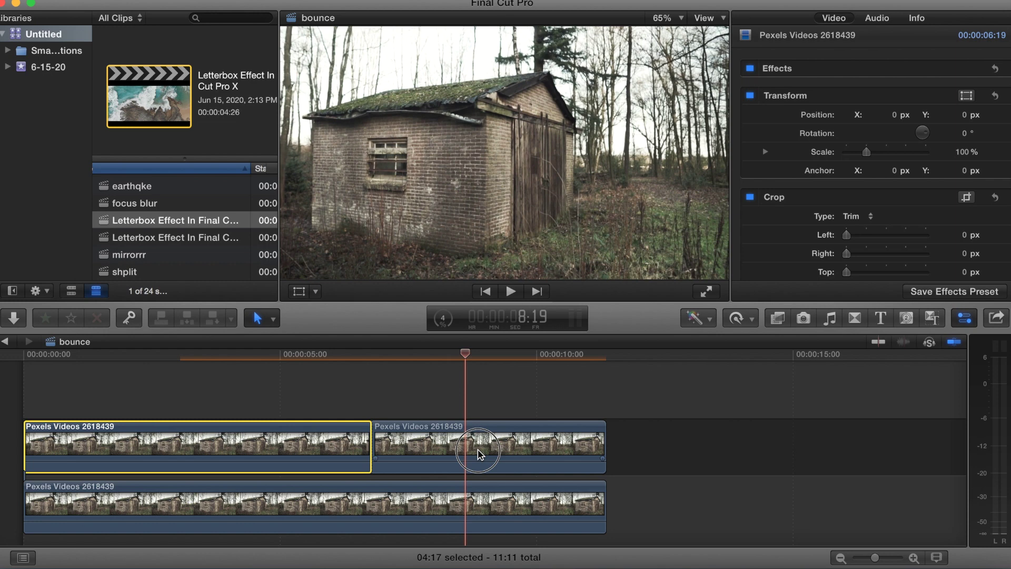
key("super+b")
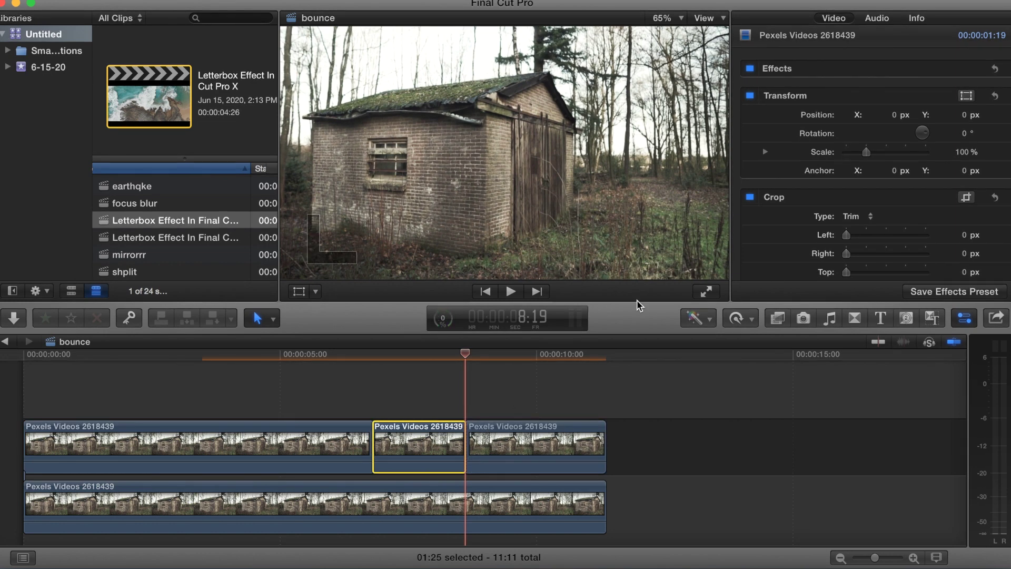
Step: Drag Draw Mask onto the middle clip piece and park the playhead at its start
left_click(773, 320)
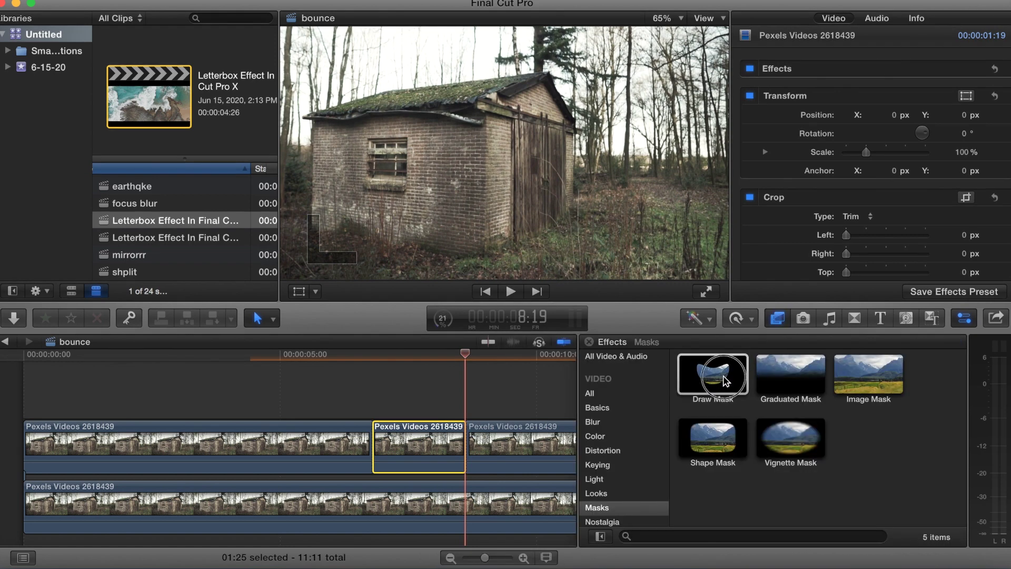
left_click_drag(724, 380, 434, 433)
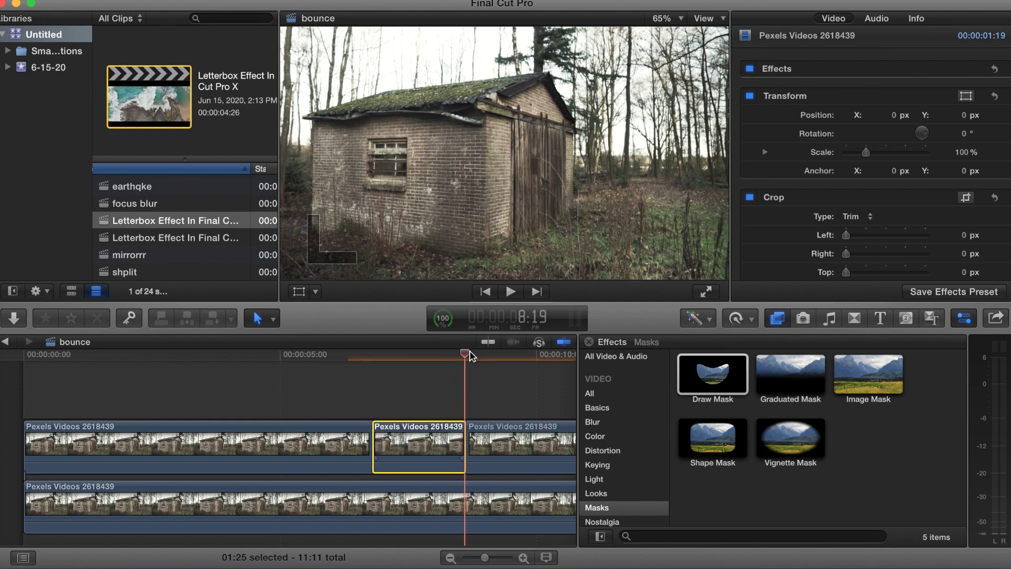
left_click_drag(469, 356, 371, 364)
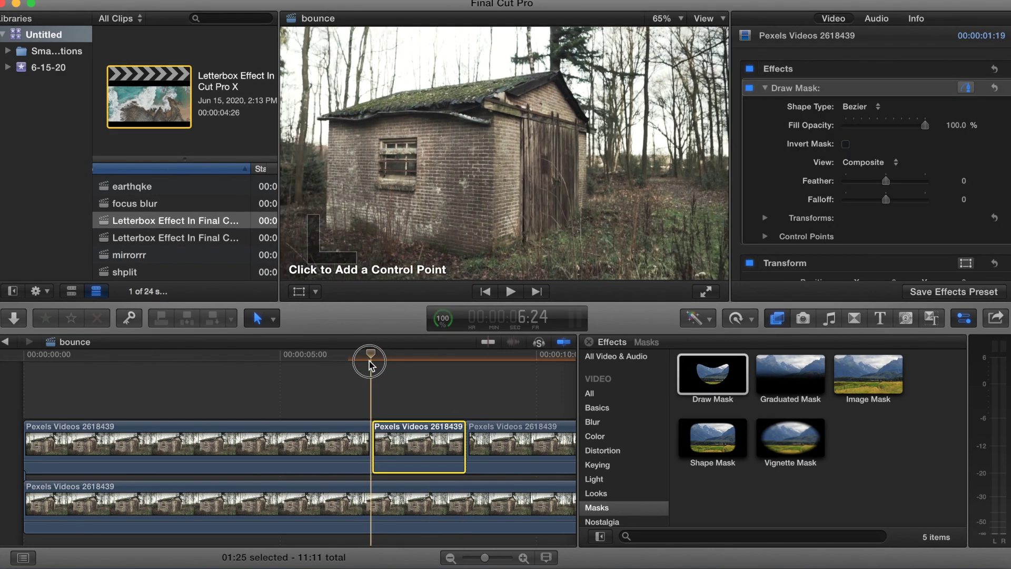
Step: Place mask points at the shed's base, top-left corner, roof peak and right roof edge
left_click(589, 342)
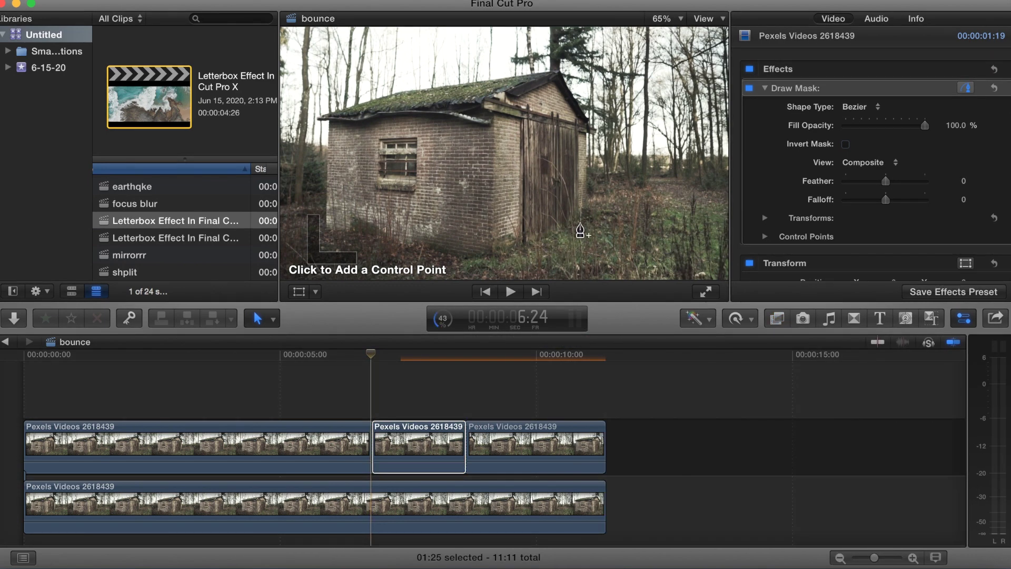
left_click(581, 224)
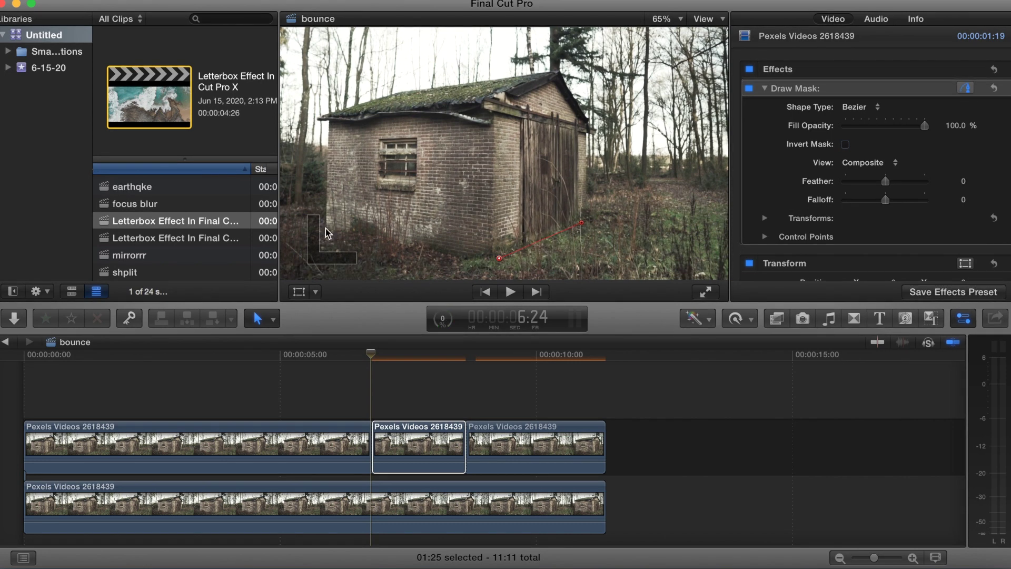
left_click(328, 123)
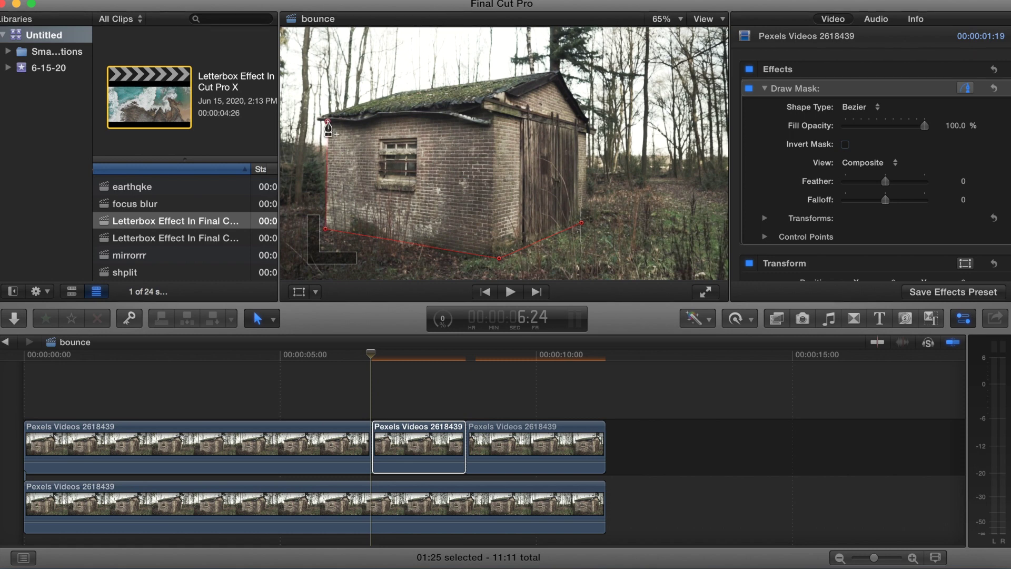
left_click(402, 92)
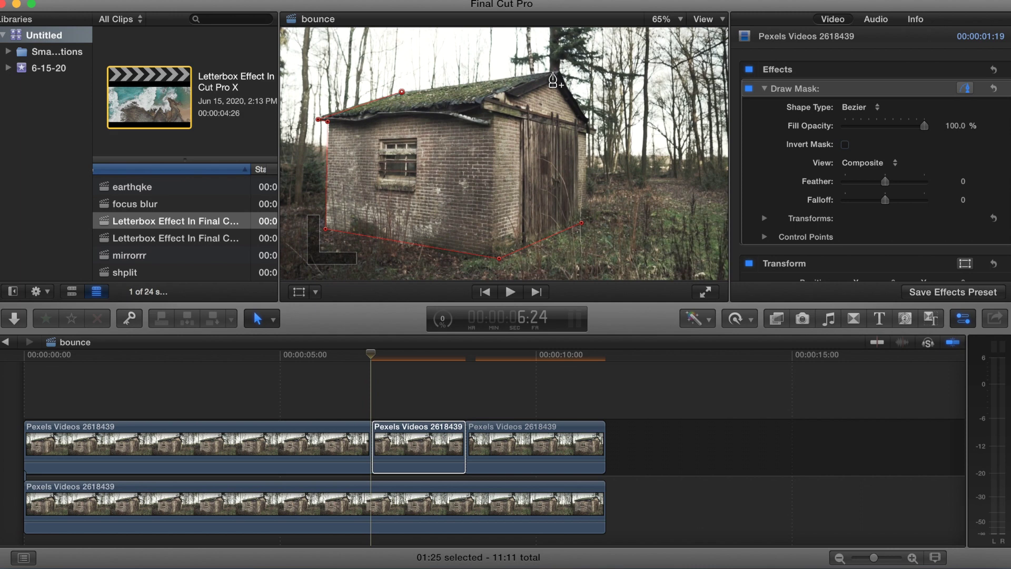
left_click(556, 73)
left_click(594, 129)
left_click(587, 135)
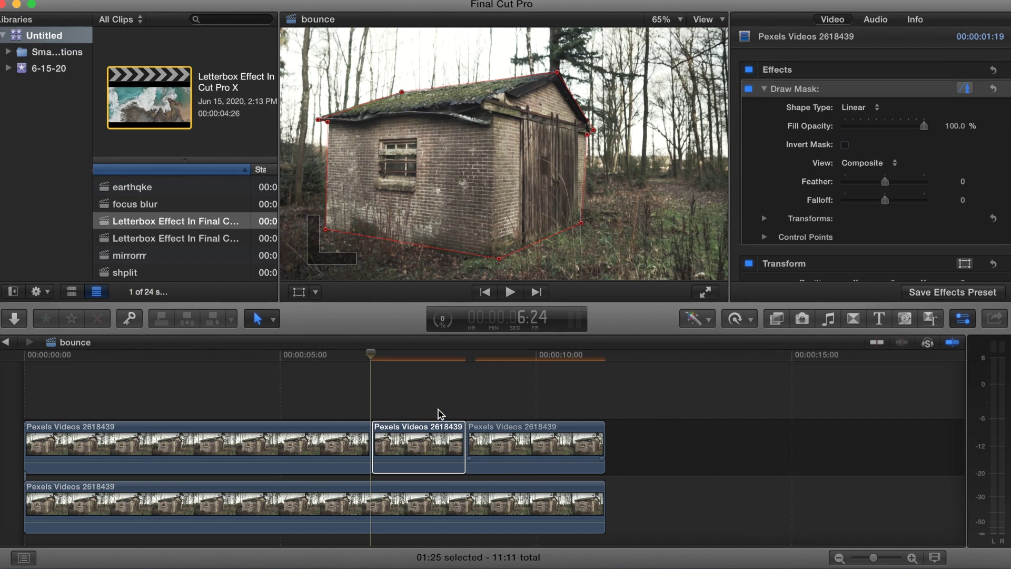
Step: Enable onscreen transform controls, add a transform keyframe, and step two frames to 6:27
left_click(299, 293)
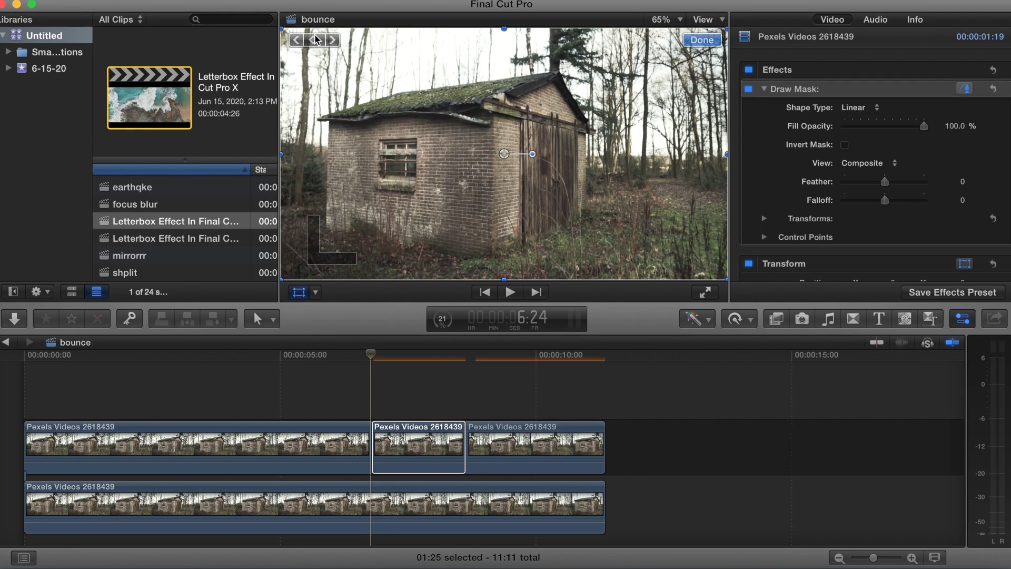
left_click(314, 41)
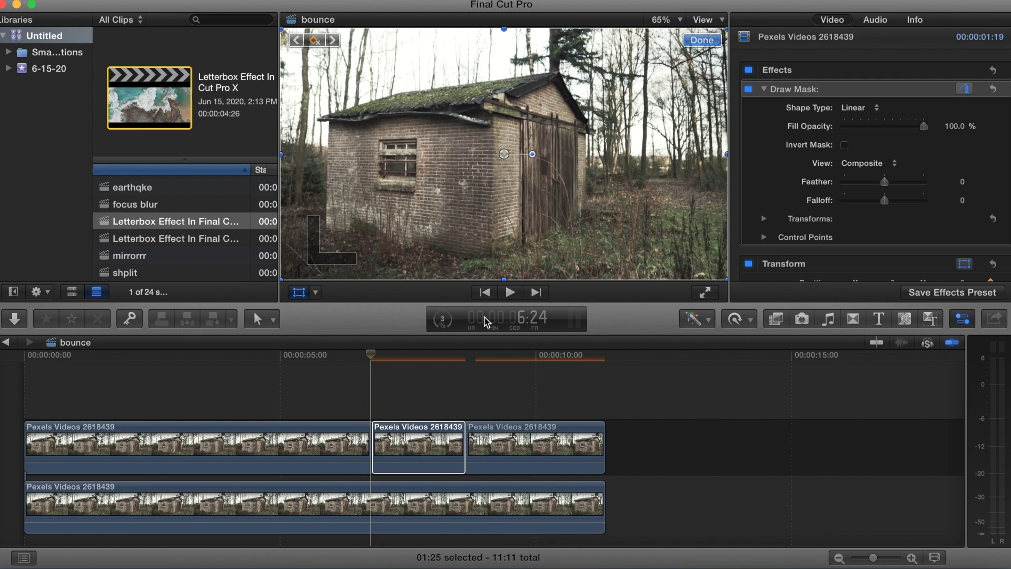
key("Right")
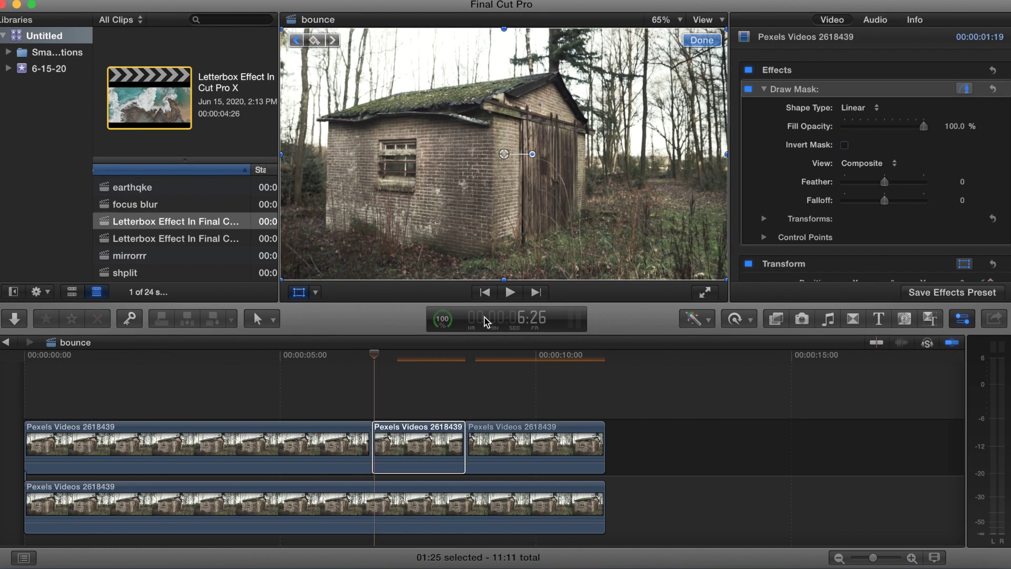
key("Right")
key("Right")
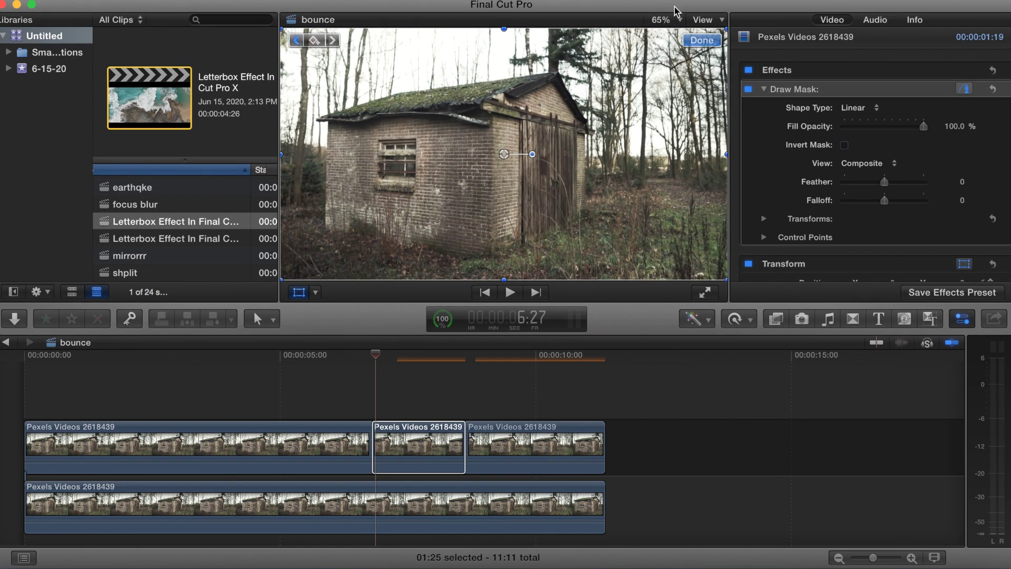
scroll(839, 241, "down", 2)
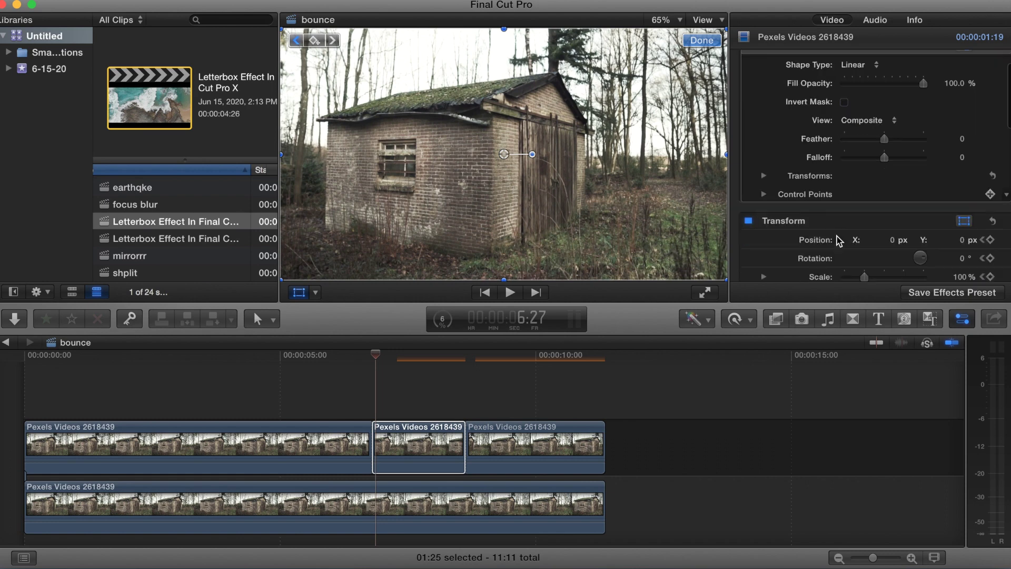
scroll(839, 241, "down", 2)
scroll(839, 241, "down", 2)
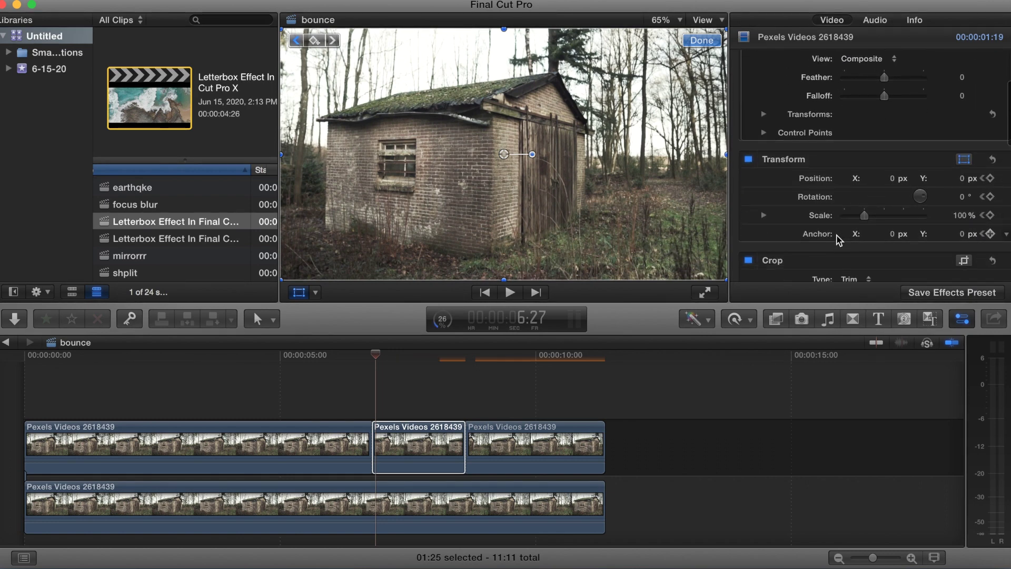
Step: Keyframe the shed's scale up to about 139%, then back to 100% a few frames later
left_click_drag(864, 224, 872, 222)
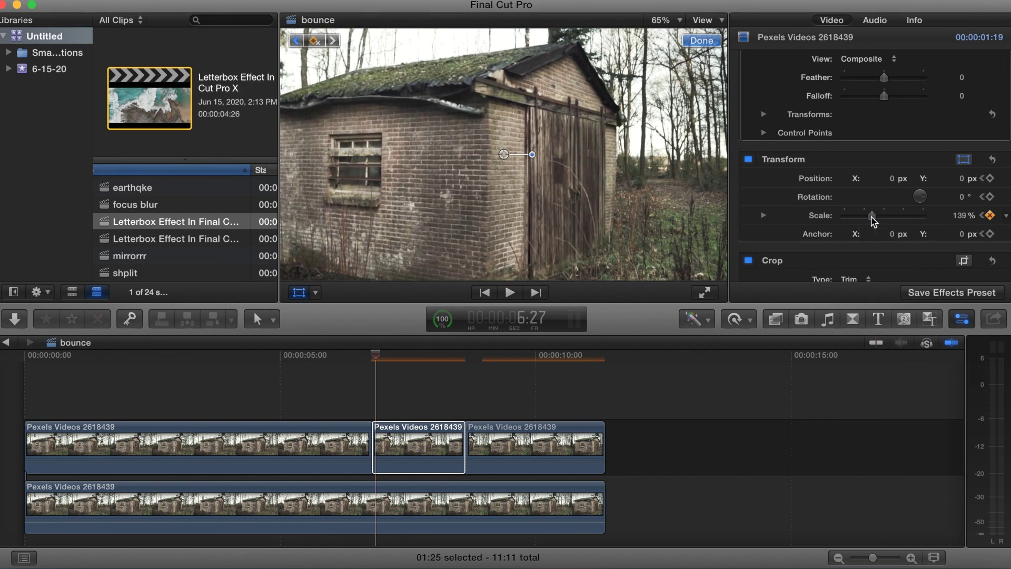
key("Right")
key("Right")
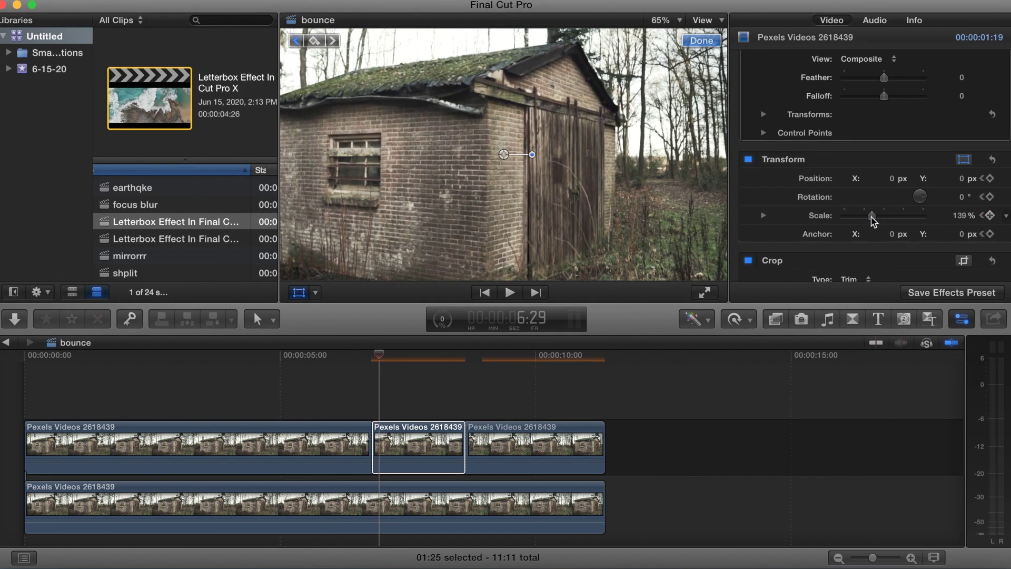
key("Right")
key("Right")
key("Right")
key("Right")
left_click_drag(872, 221, 861, 221)
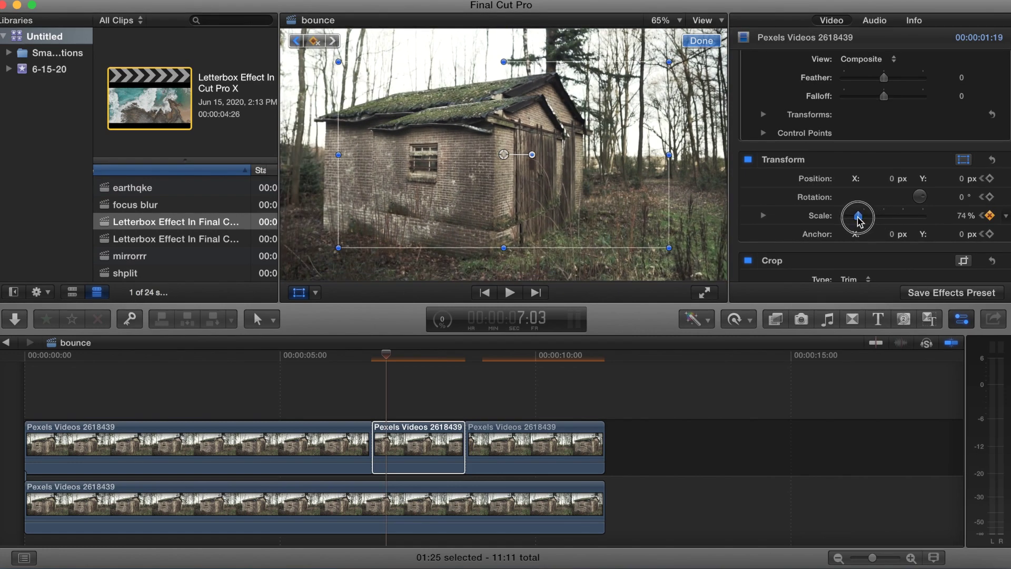
left_click_drag(862, 221, 866, 221)
Step: Keyframe the scale up to about 153%, then down to about 109% shortly after
key("Right")
key("Right")
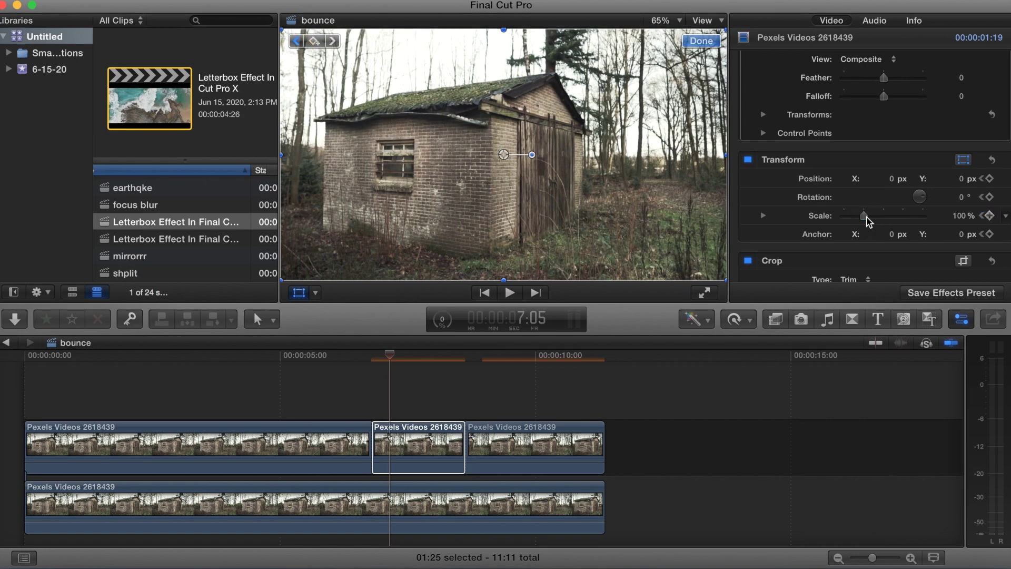
key("Right")
key("Right")
key("Right")
key("Right")
left_click(867, 221)
left_click_drag(867, 222, 878, 222)
key("Right")
key("Right")
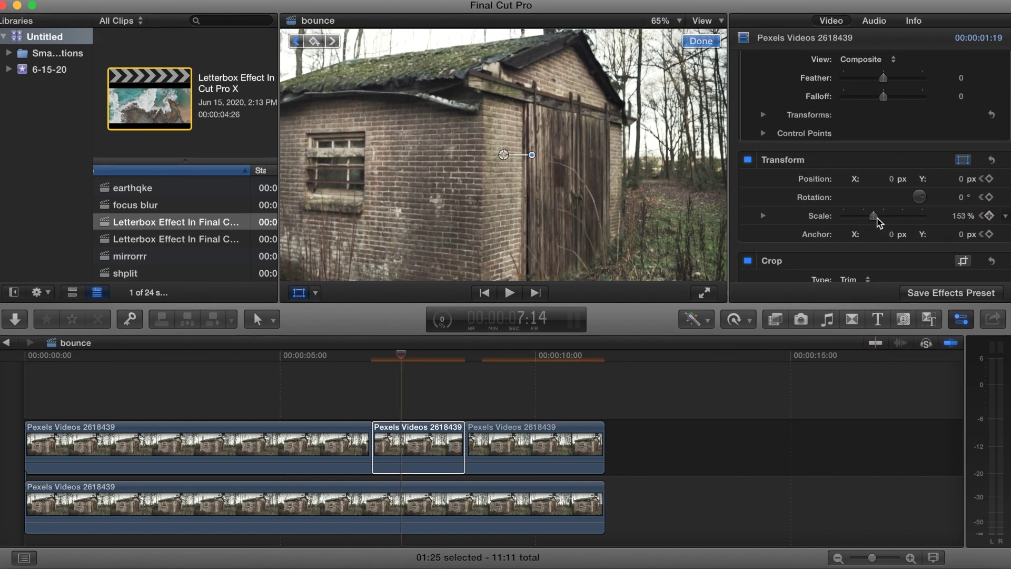
key("Right")
key("Right")
key("Right")
key("Right")
key("Right")
left_click_drag(878, 222, 867, 217)
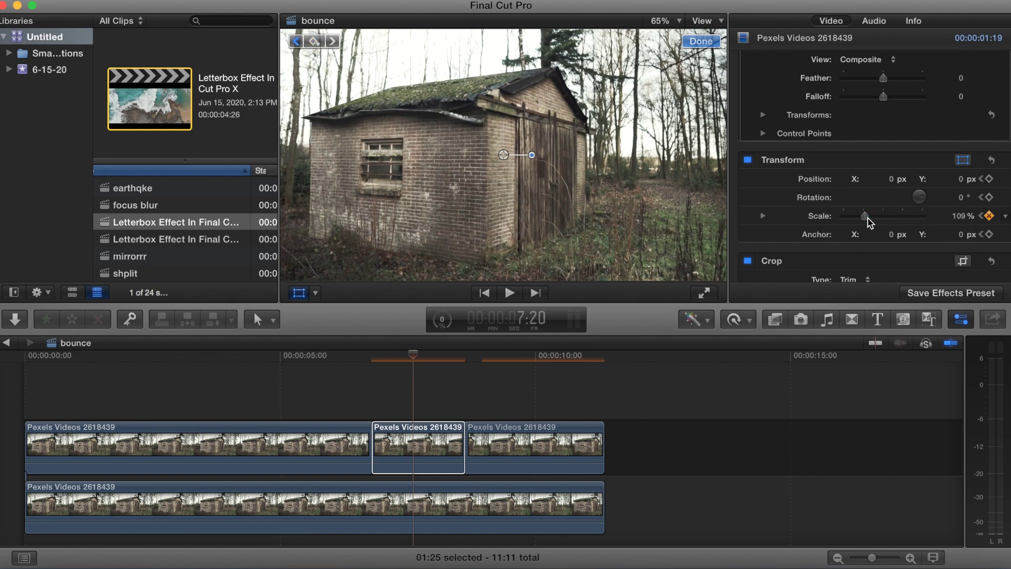
Step: Add further scale keyframes at about 152%, 100% and 145%, a few frames apart
key("Right")
key("Right")
key("Right")
key("Right")
key("Right")
key("Right")
key("Right")
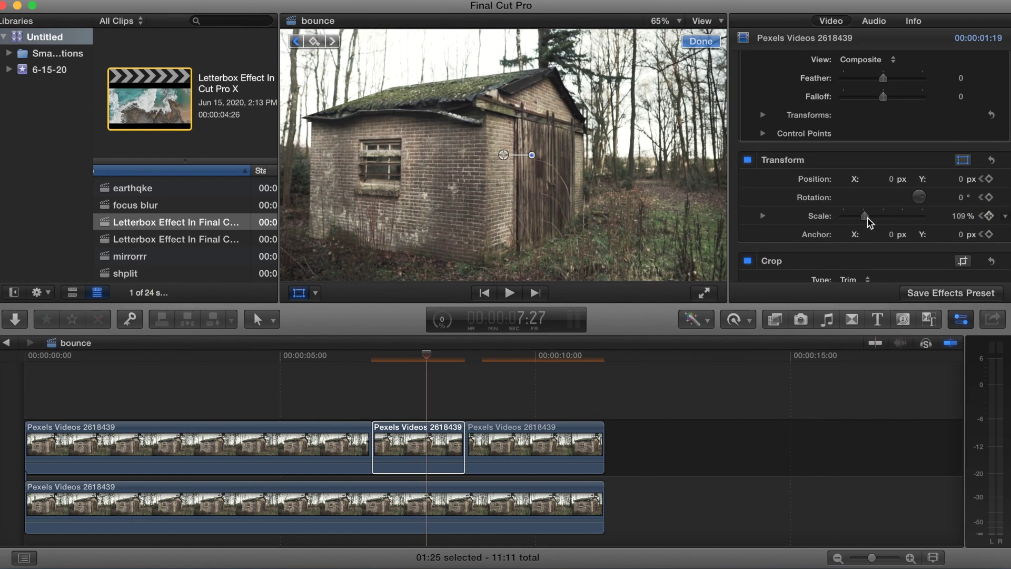
left_click_drag(868, 222, 875, 223)
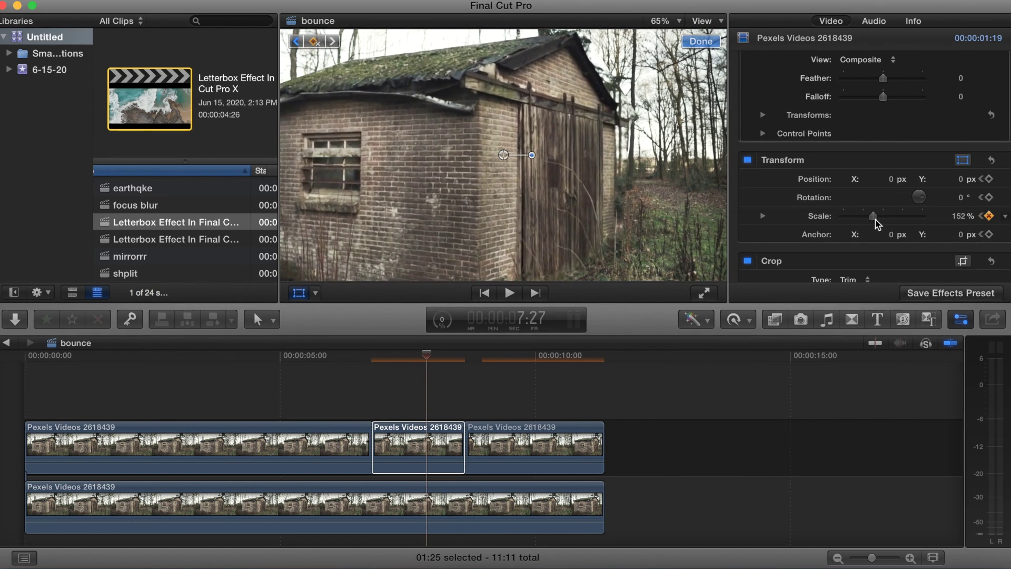
key("Right")
key("Right")
key("Right")
key("Right")
key("Right")
key("Right")
key("Right")
key("Right")
key("Right")
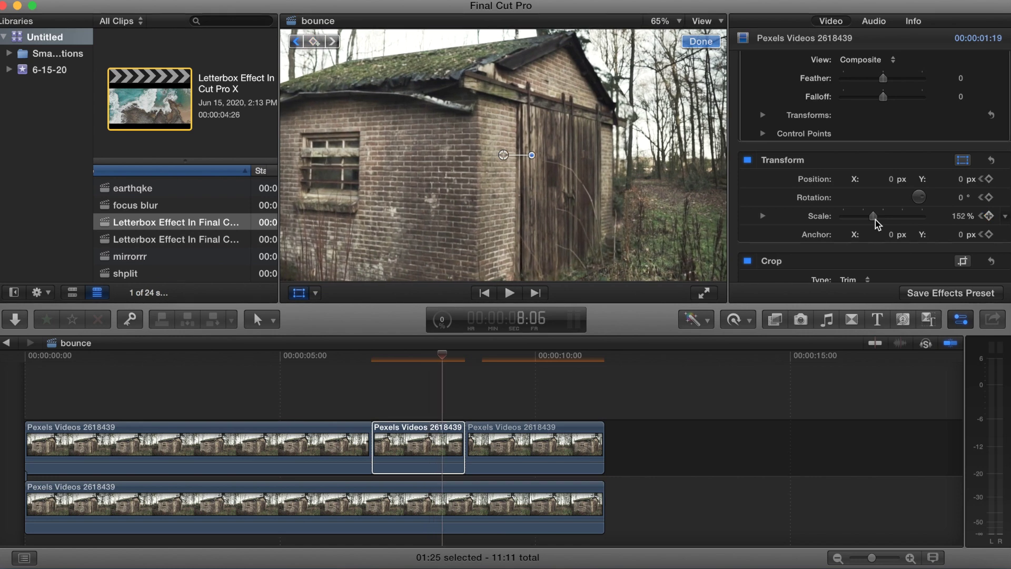
left_click_drag(875, 216, 863, 215)
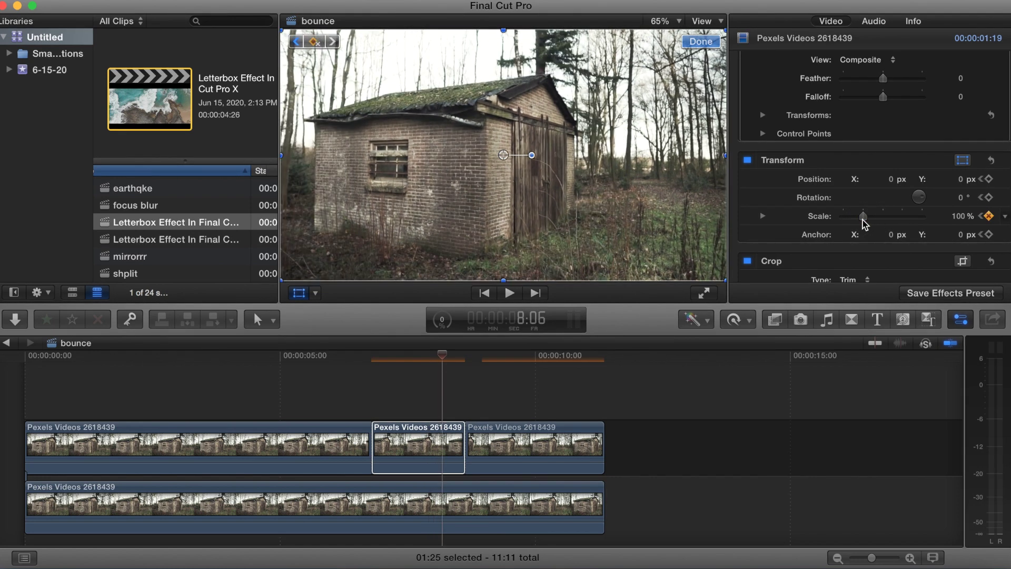
key("Right")
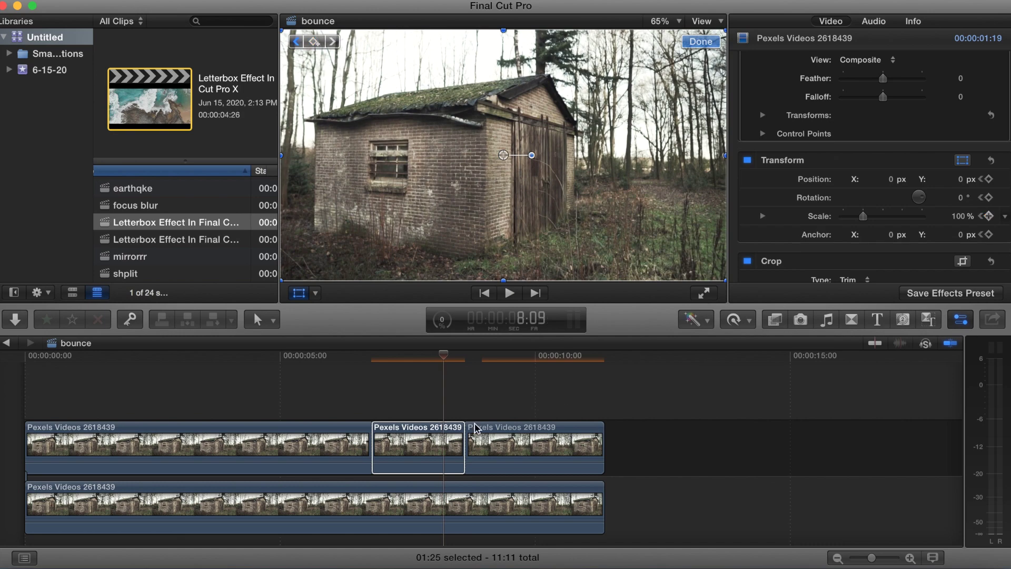
key("Right")
key("Right")
key("Right")
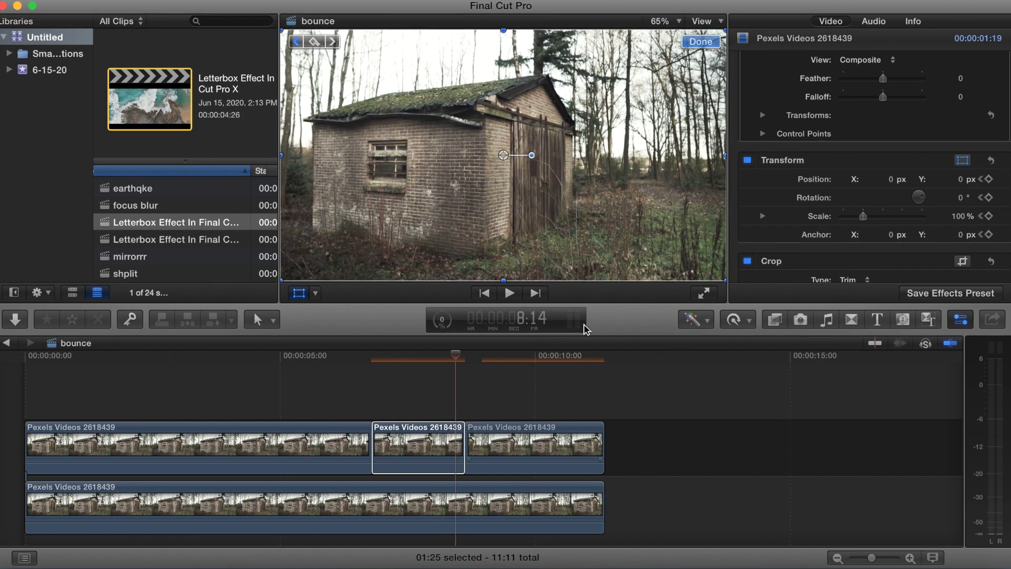
left_click_drag(863, 215, 874, 216)
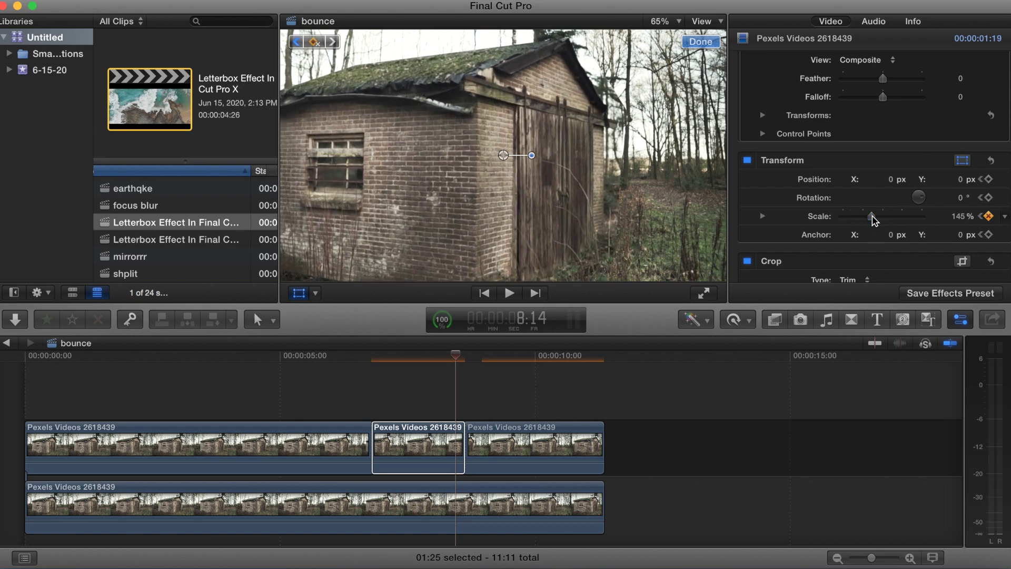
key("Right")
key("Right")
key("Right")
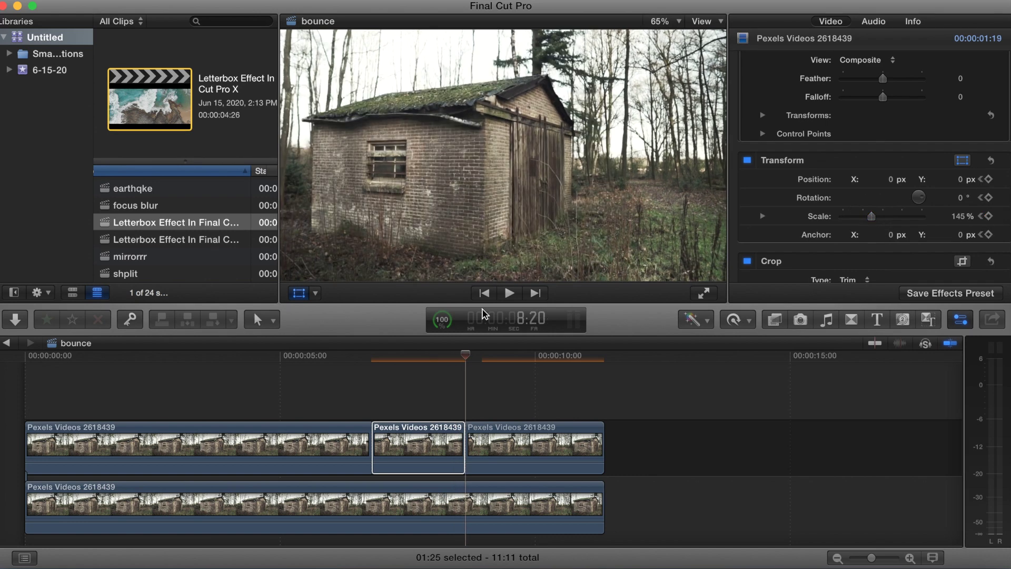
Step: Cancel the running background render and return the playhead to the timeline start
left_click(443, 324)
left_click(414, 385)
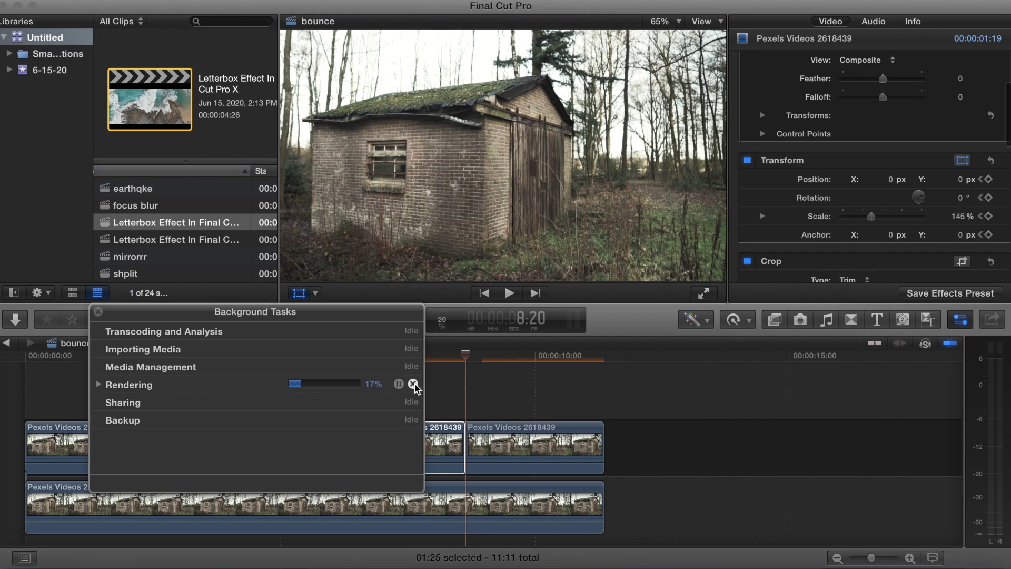
left_click(97, 312)
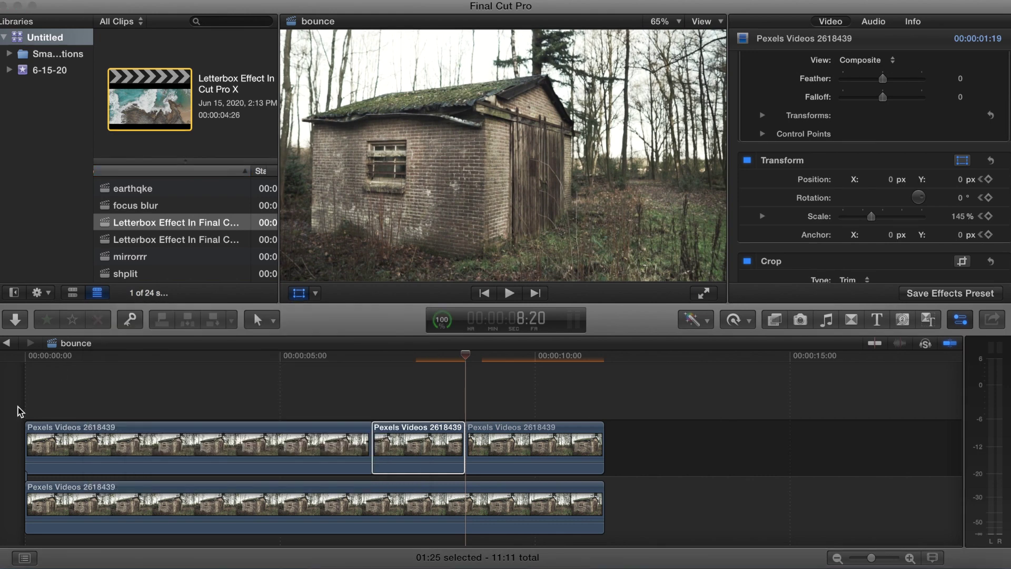
left_click(18, 411)
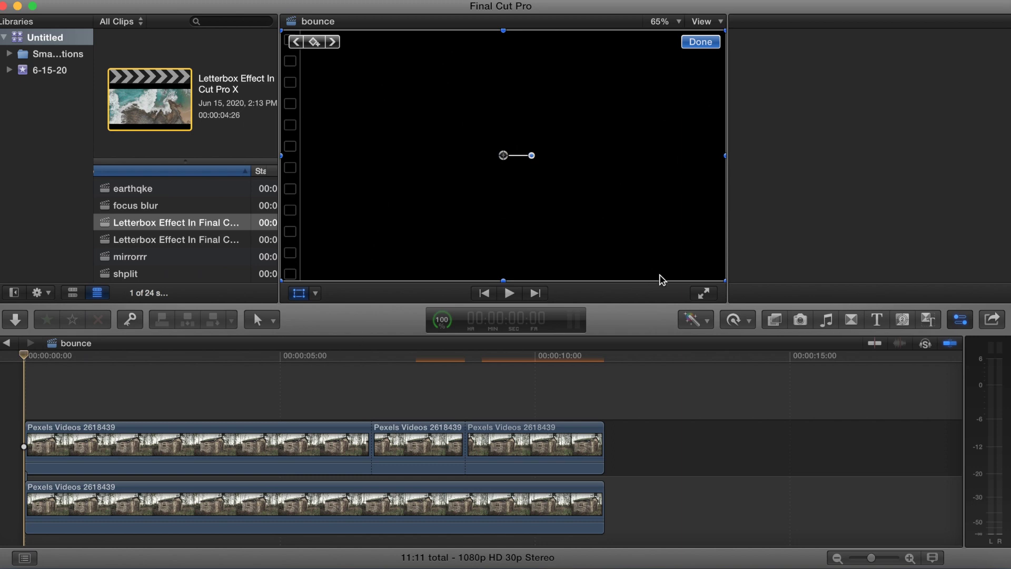
Step: Switch back to the Select tool and play the bounce timeline from the start
left_click(700, 41)
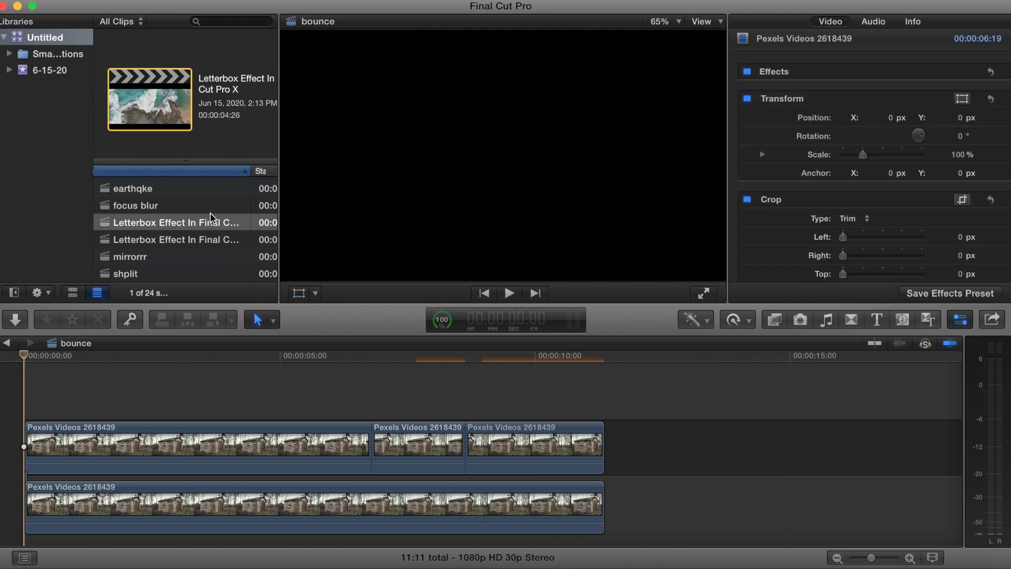
key("space")
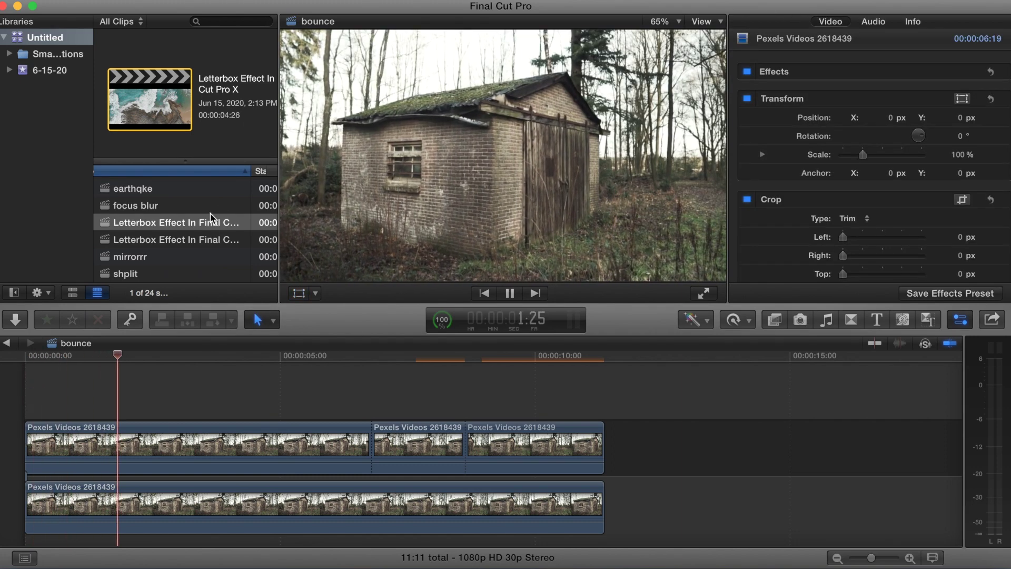